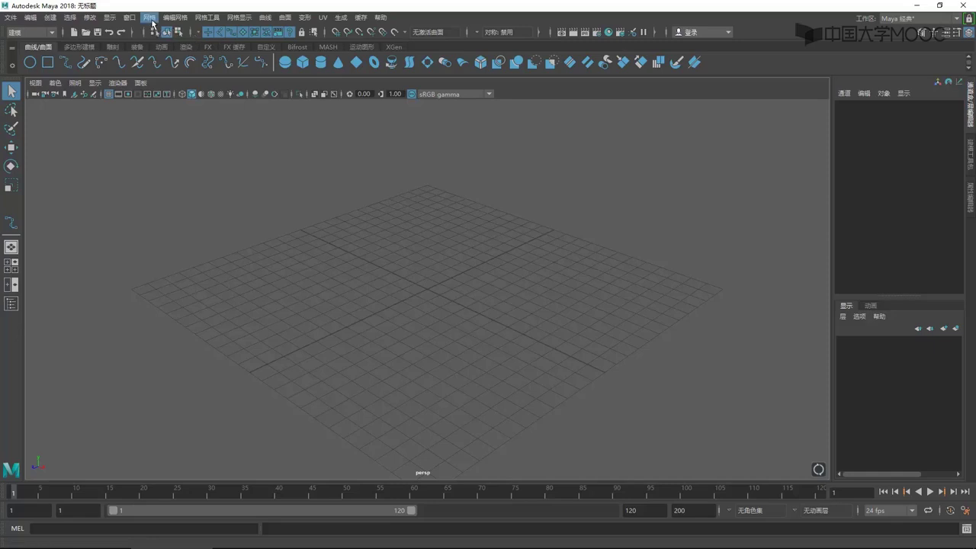
click(175, 18)
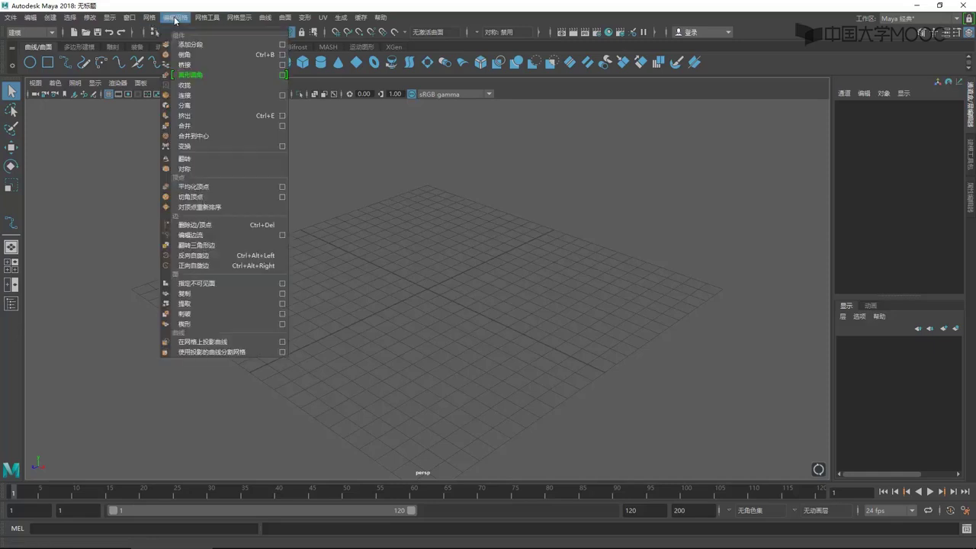
click(176, 18)
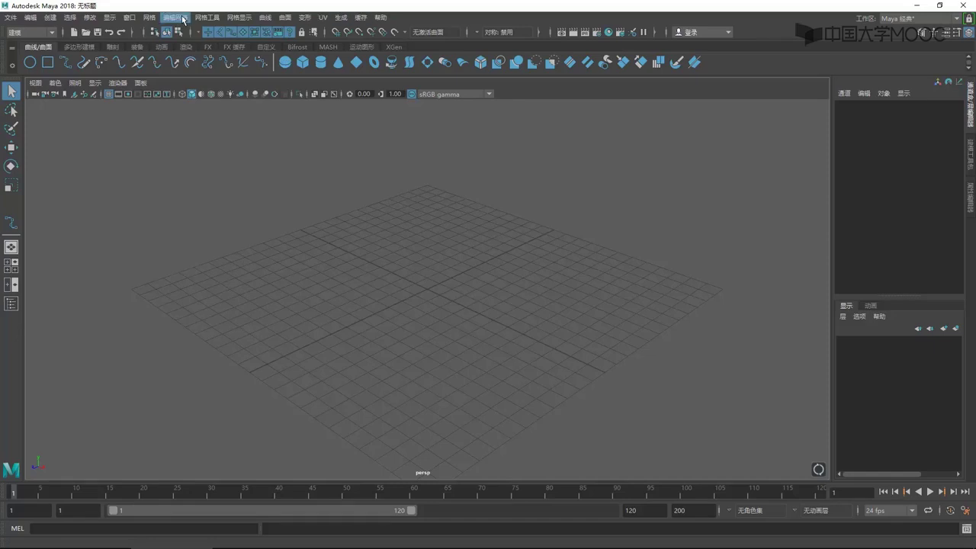
click(183, 20)
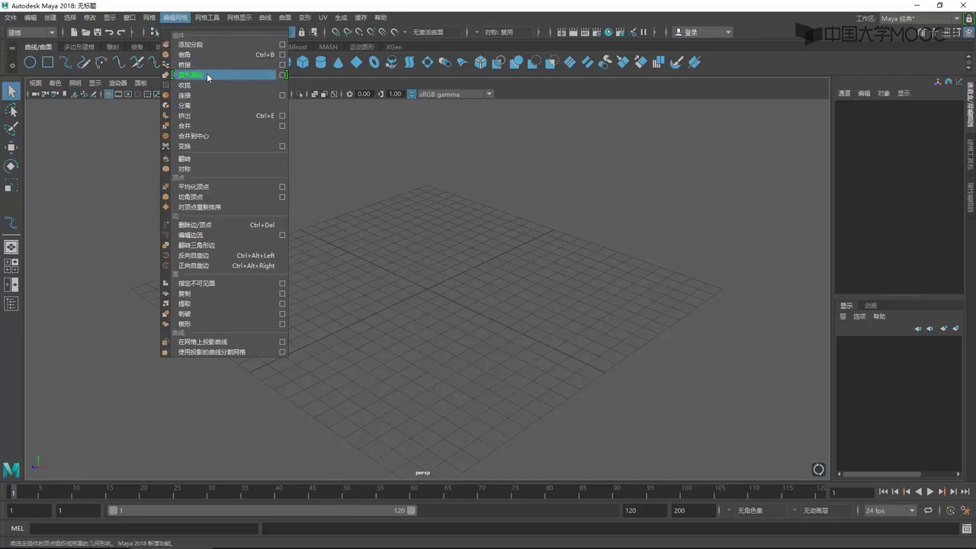
click(531, 106)
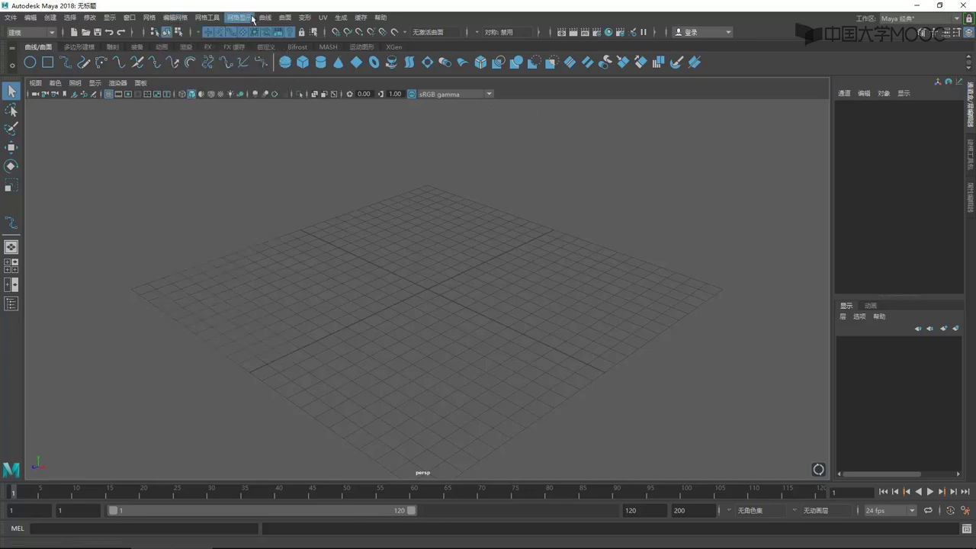
click(285, 18)
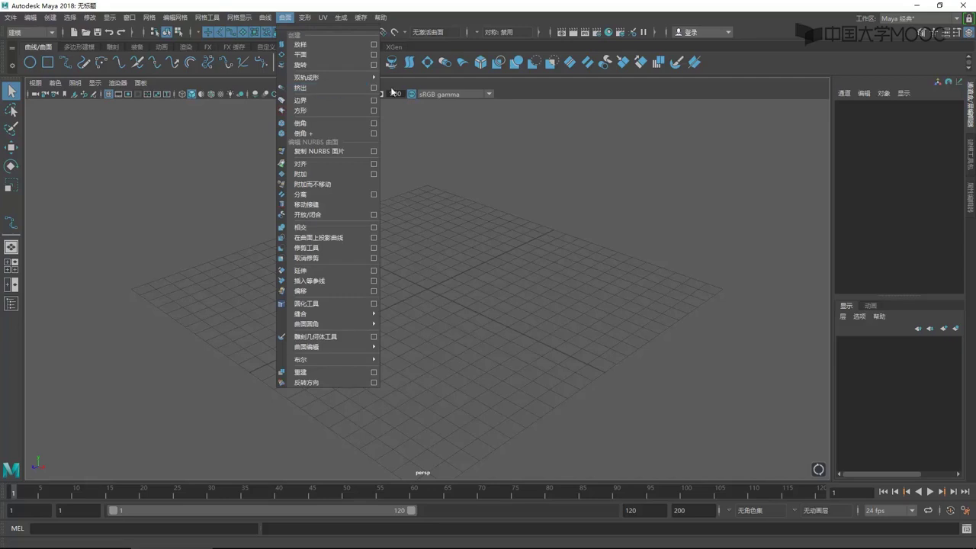
click(558, 196)
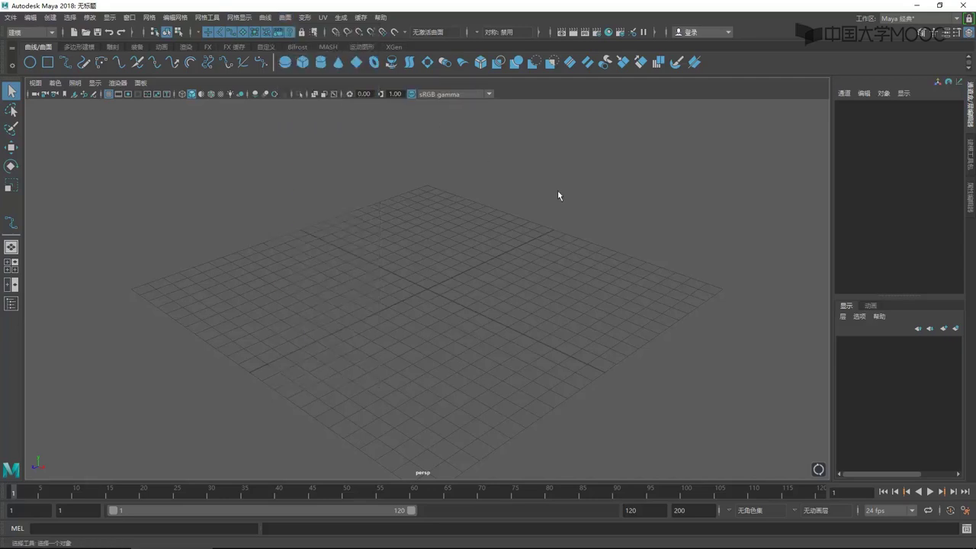
Step: Create a NURBS circle at the grid origin and scale it uniformly to about 0.42
click(30, 63)
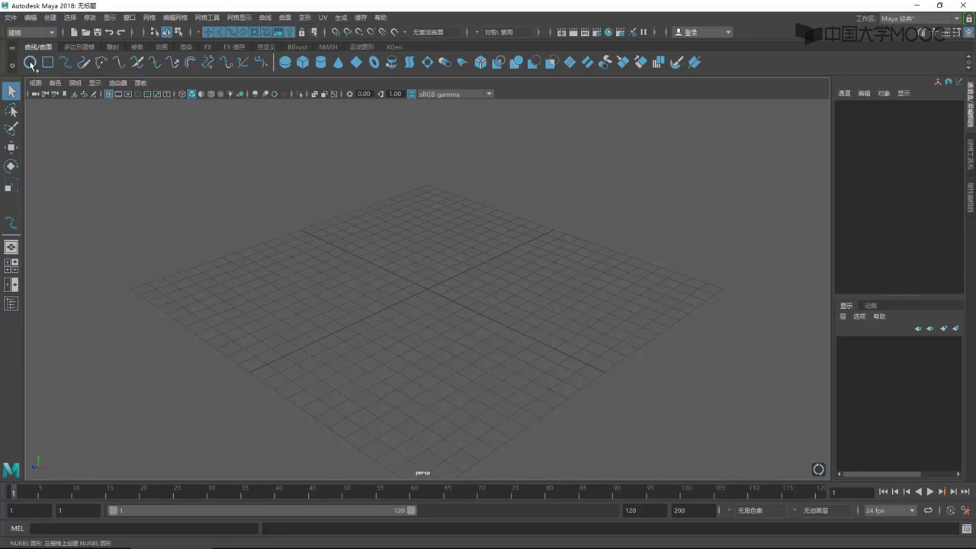
click(11, 185)
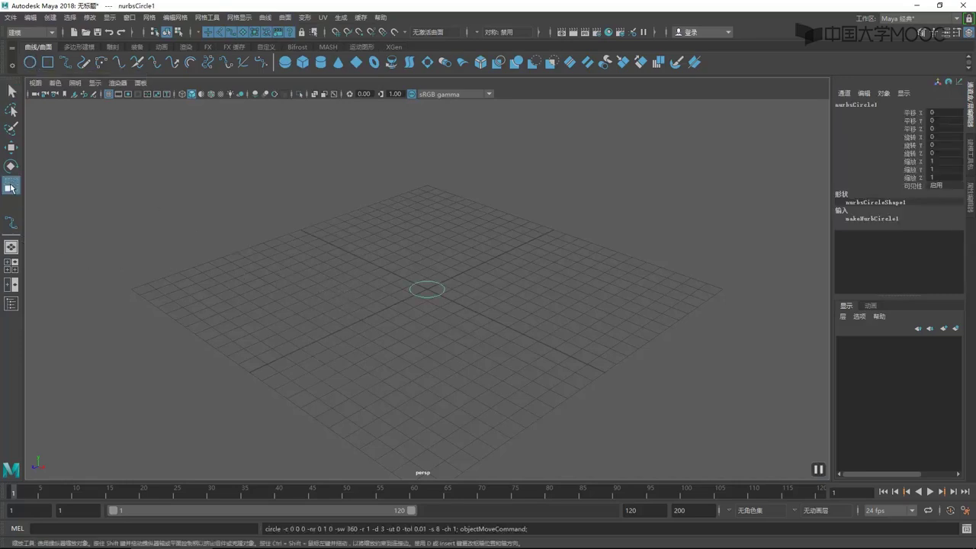
drag(427, 289, 409, 282)
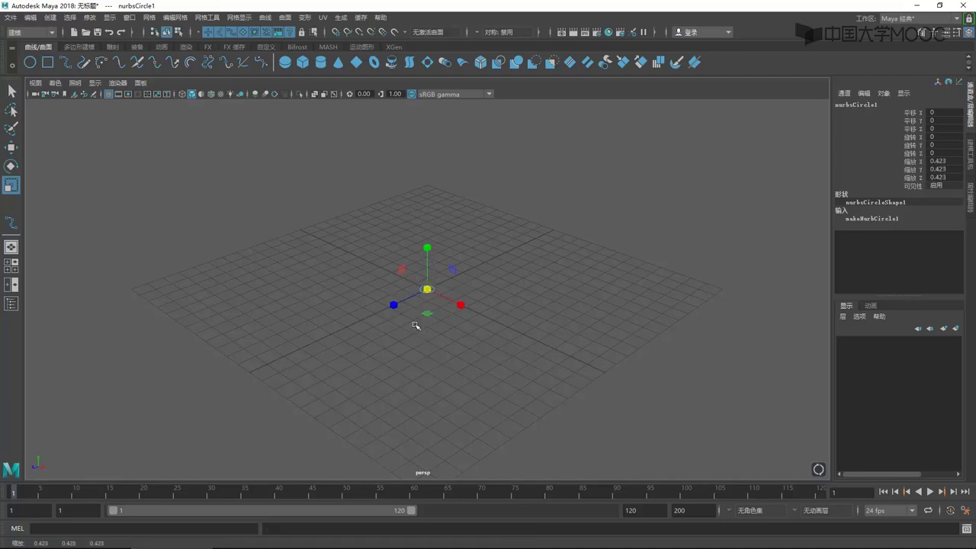
Step: Draw a wavy, roughly vertical six-point EP curve in the front view, on the negative X side of the circle
key(space)
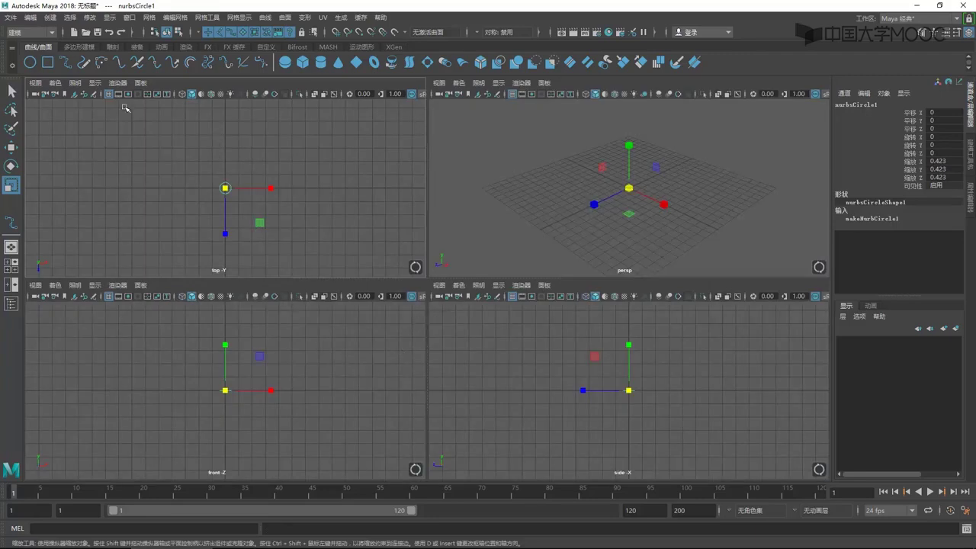
click(71, 64)
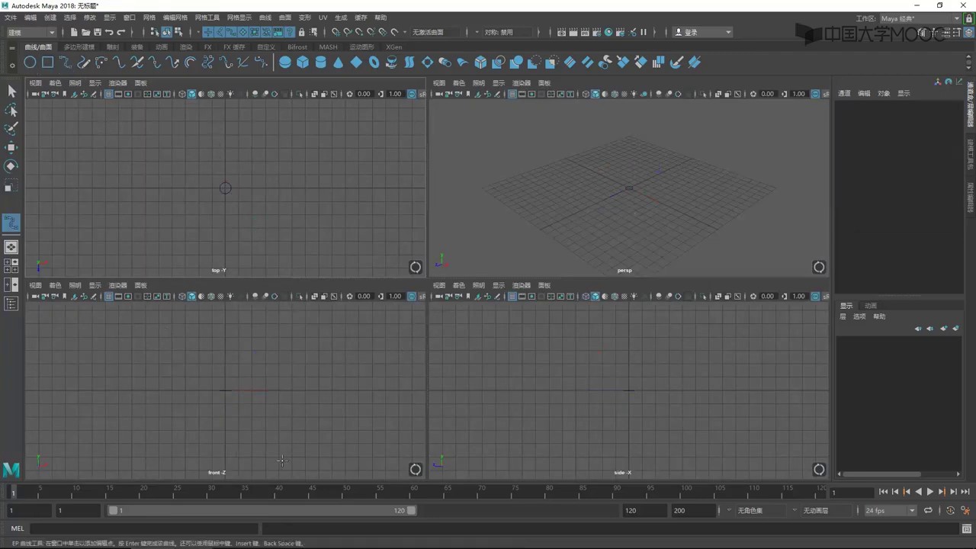
click(127, 466)
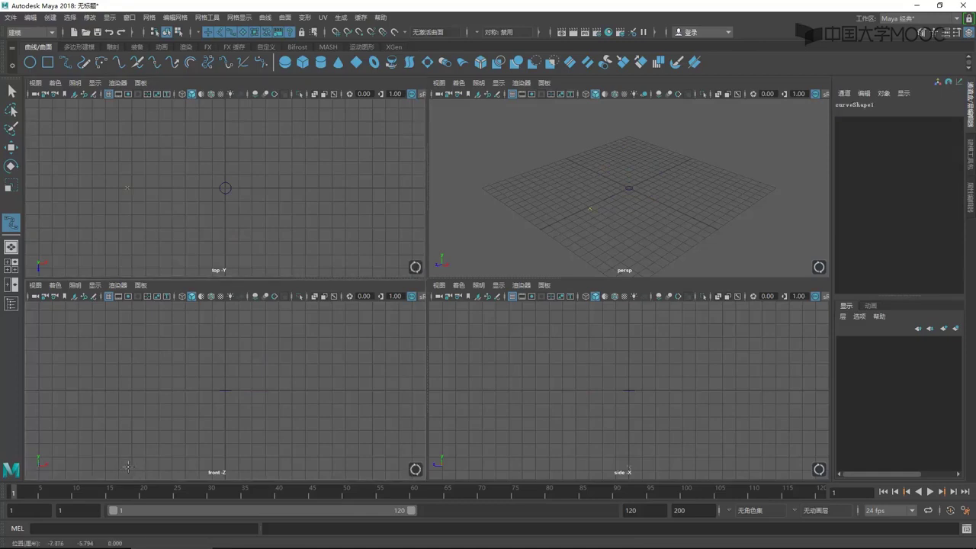
click(161, 436)
click(124, 397)
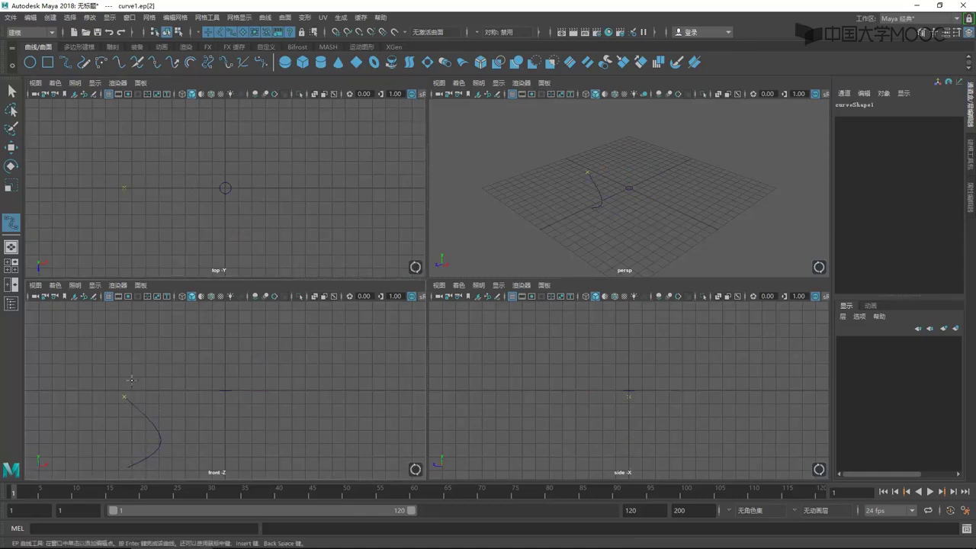
click(126, 305)
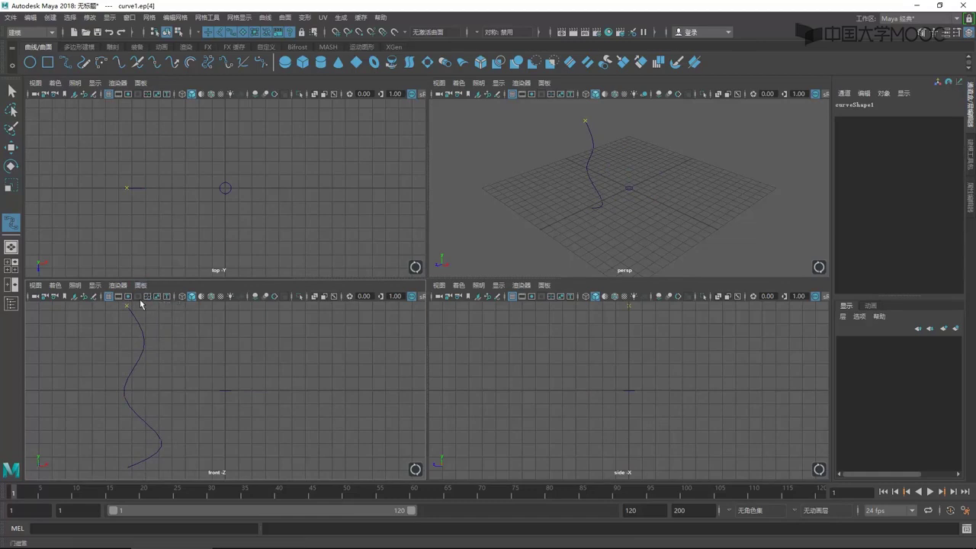
click(142, 302)
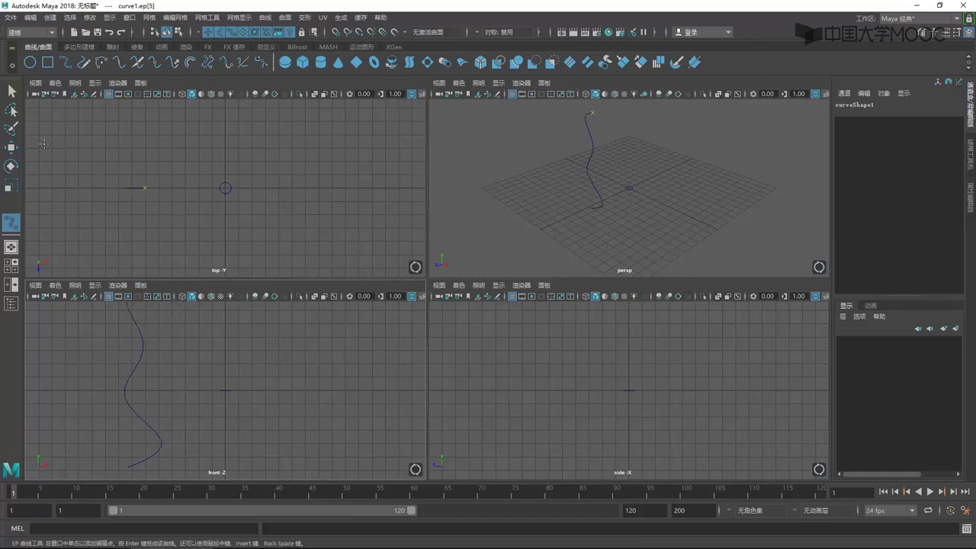
click(12, 91)
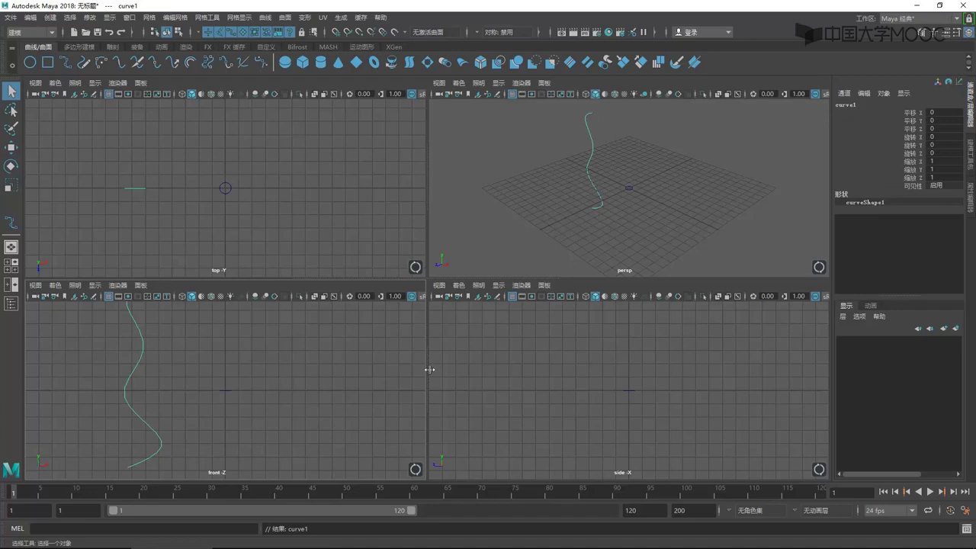
Step: Extrude the NURBS circle along the wavy curve as a surface in the perspective view
click(635, 222)
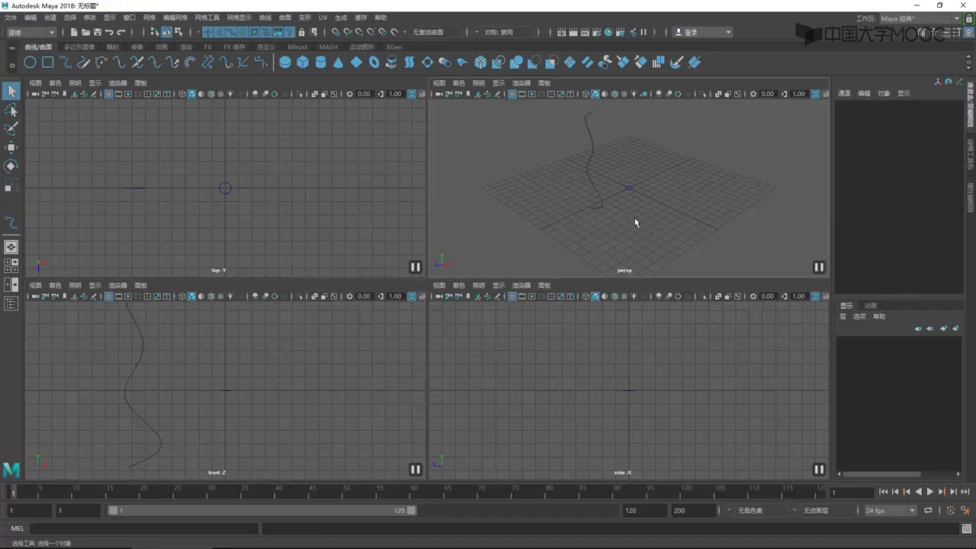
key(space)
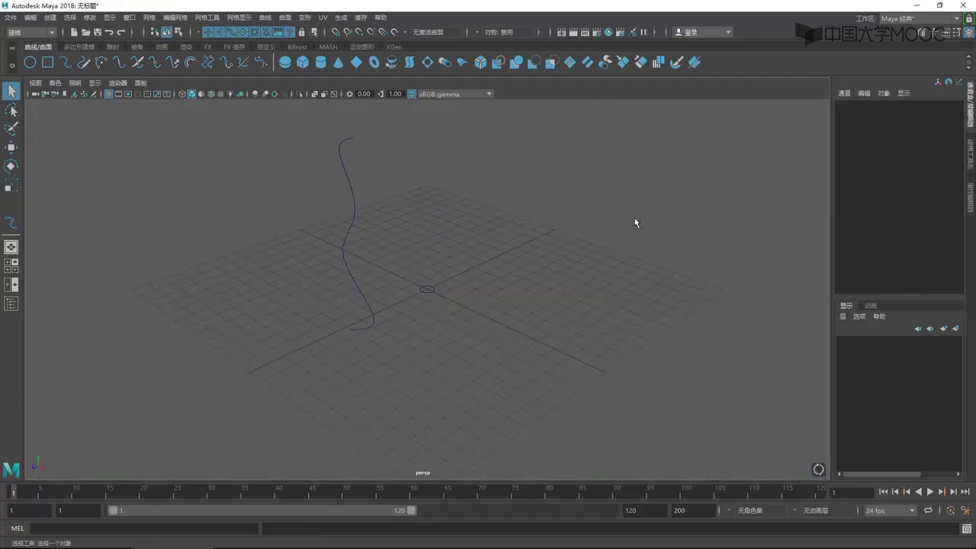
click(425, 292)
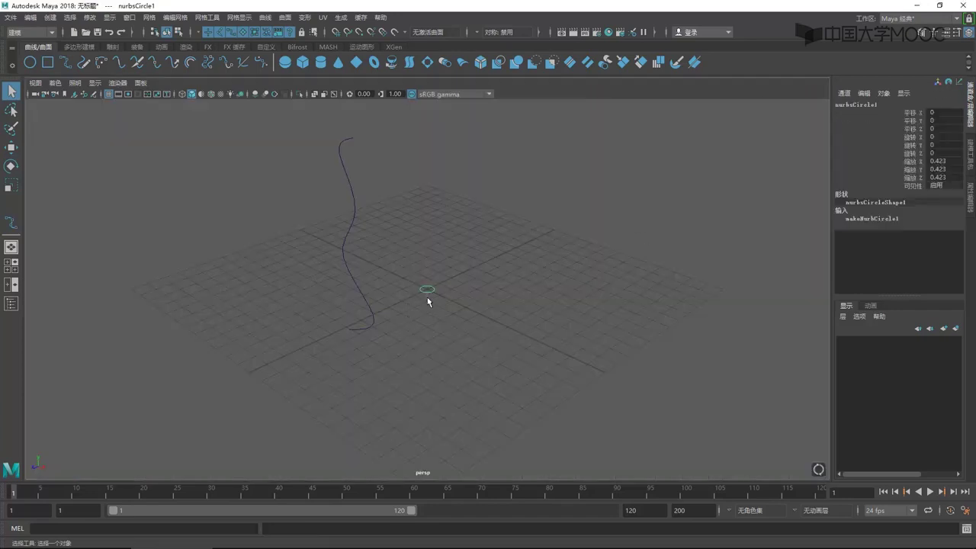
click(371, 305)
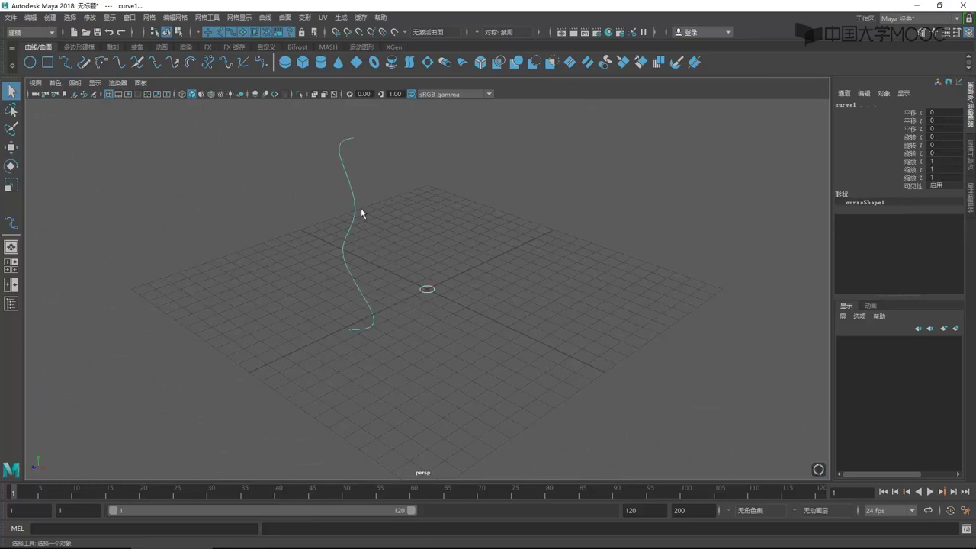
click(284, 17)
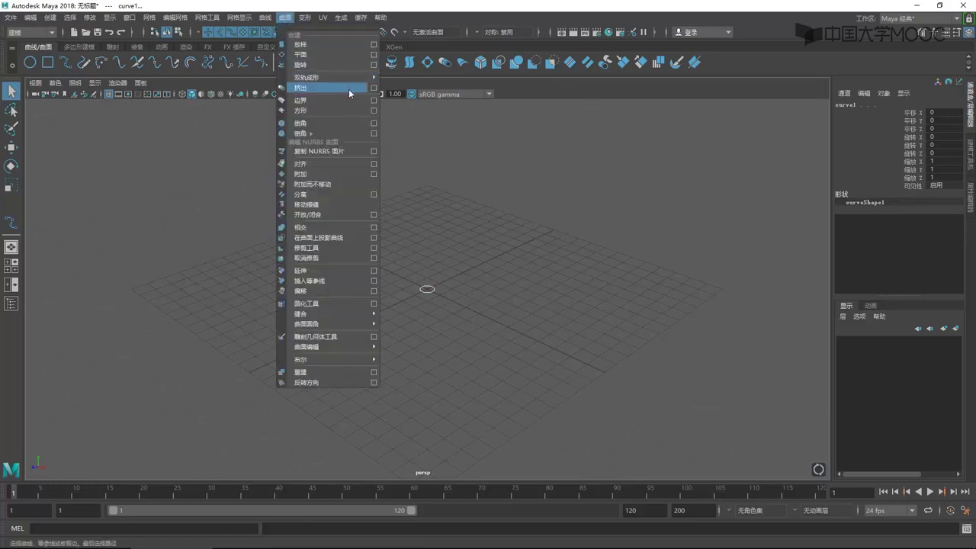
click(320, 88)
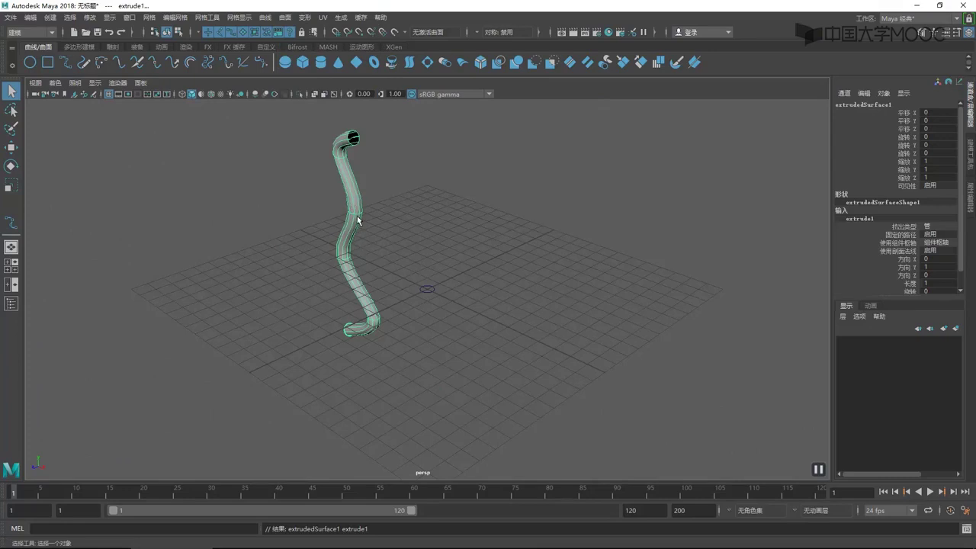
Step: Try the Distance (距离) and Flat (平坦) extrusion types on the extruded surface and restore Tube (管)
alt+drag(355, 229, 446, 253)
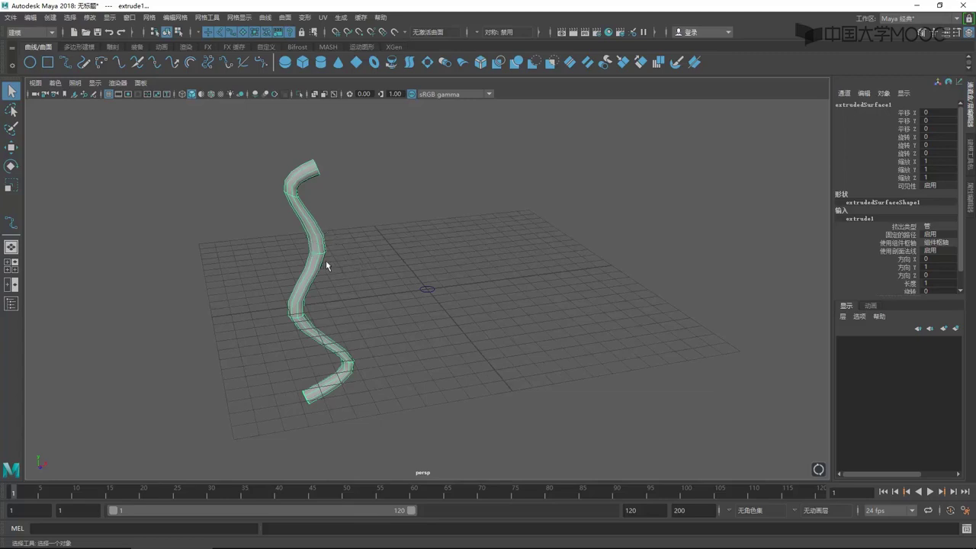
click(938, 226)
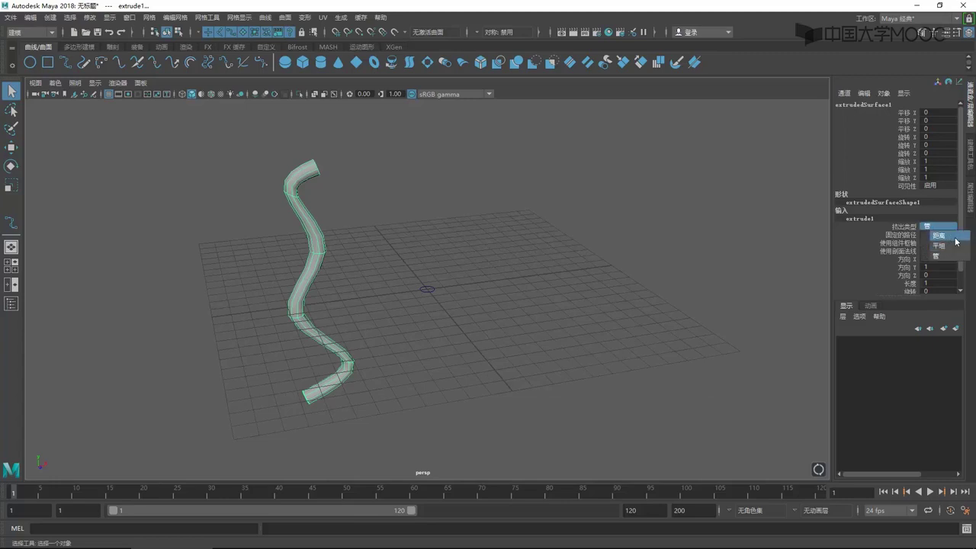
click(954, 239)
click(937, 228)
click(943, 244)
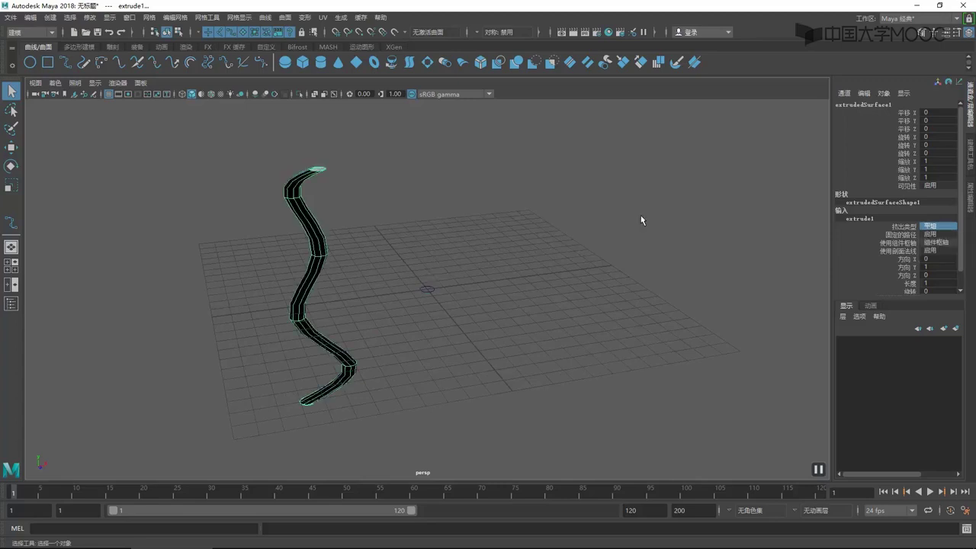
click(937, 227)
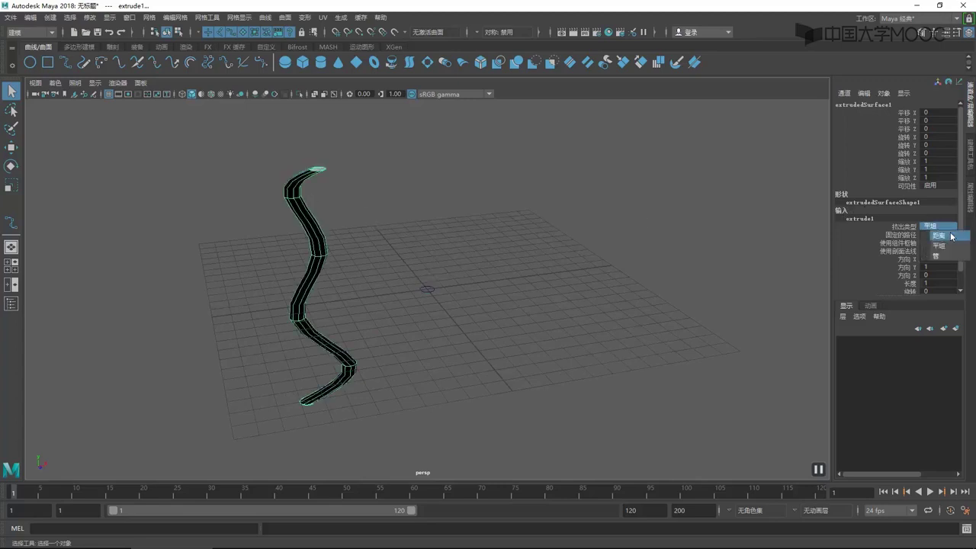
click(945, 253)
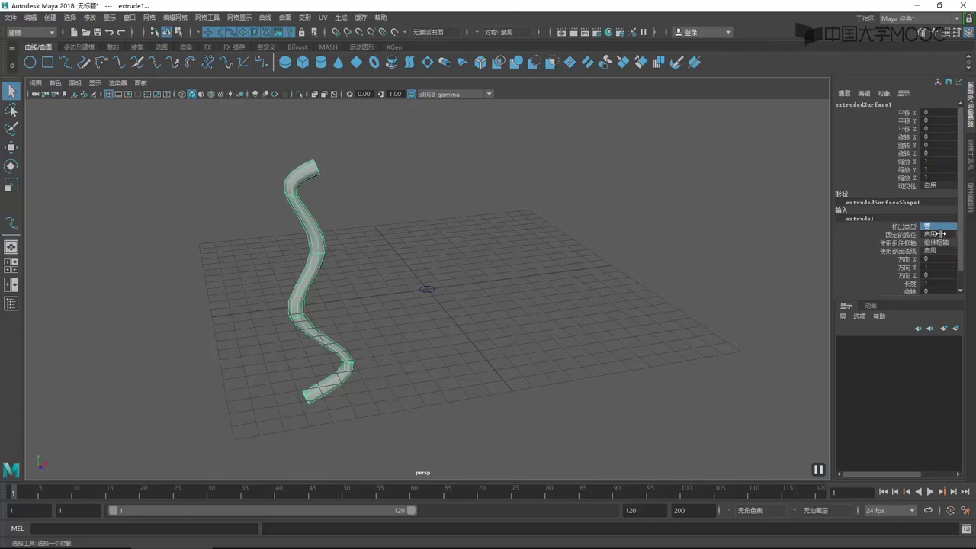
Step: Try the profile bounding-box center and closest path end point as the extrusion's pivot and restore Component Pivot (组件枢轴)
click(939, 234)
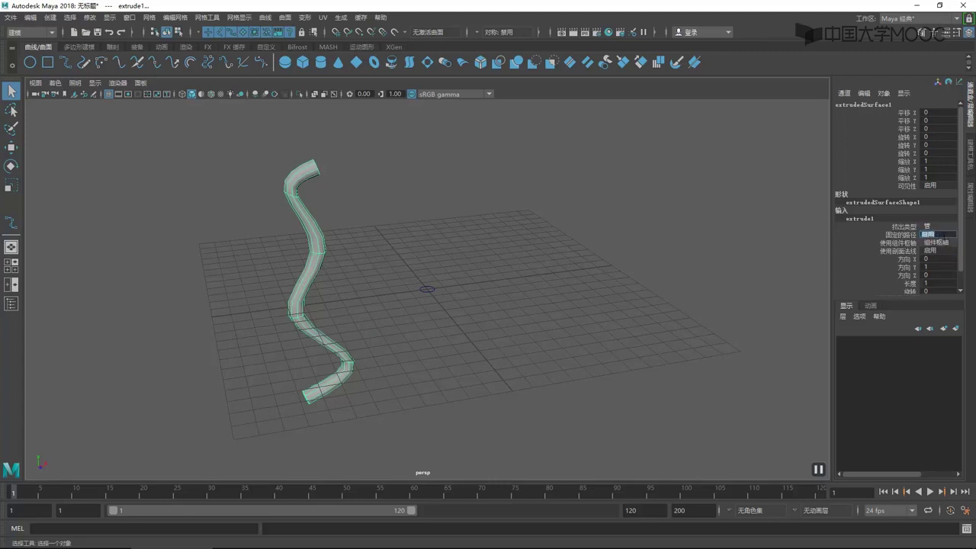
click(939, 241)
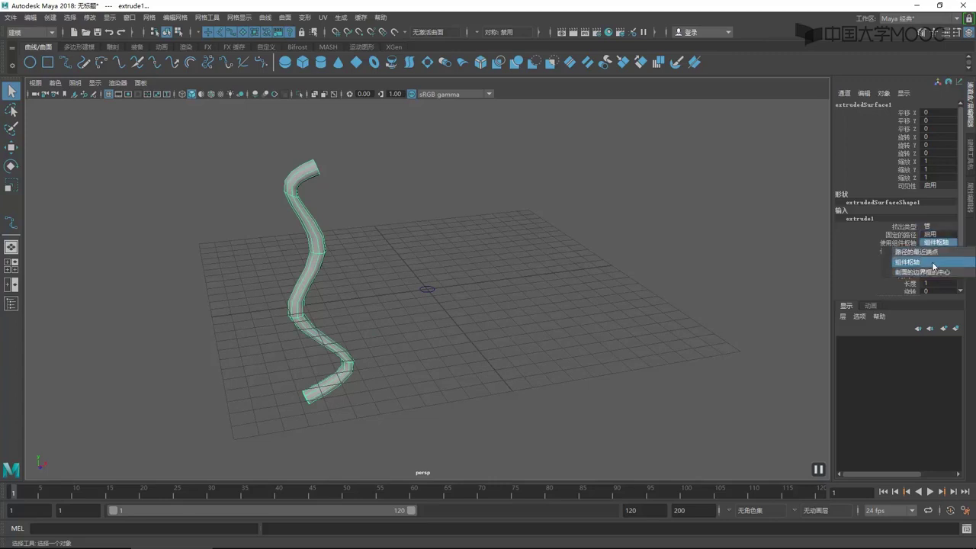
click(932, 262)
click(942, 242)
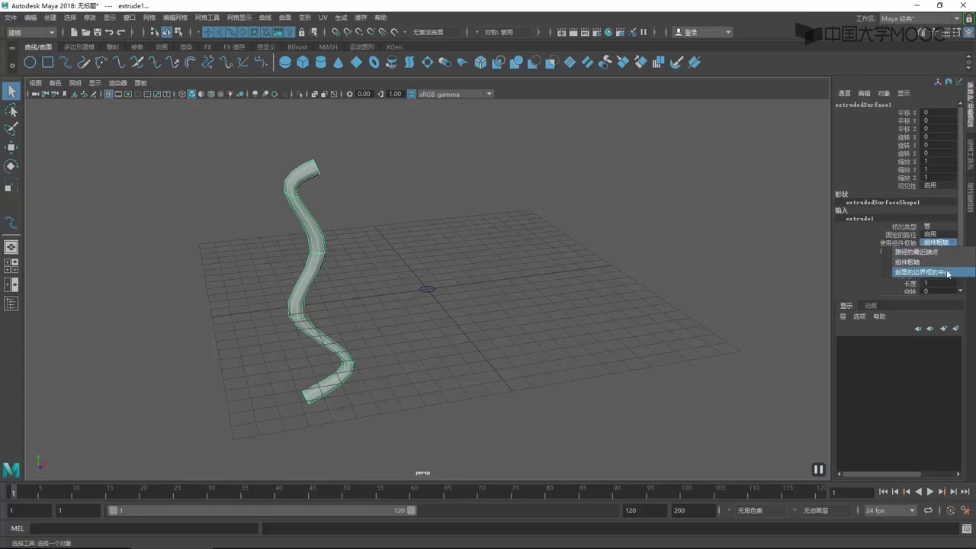
click(945, 268)
click(943, 248)
click(942, 242)
click(936, 252)
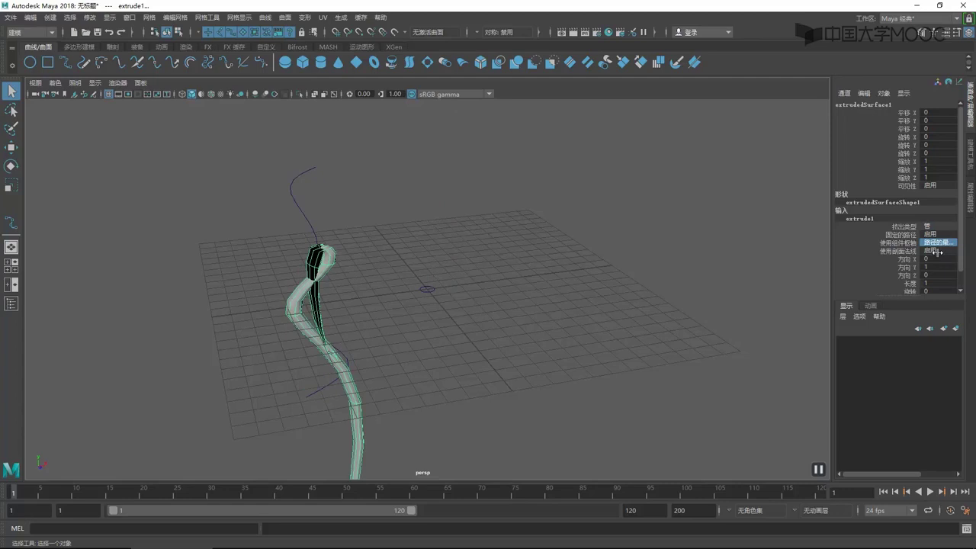
click(944, 242)
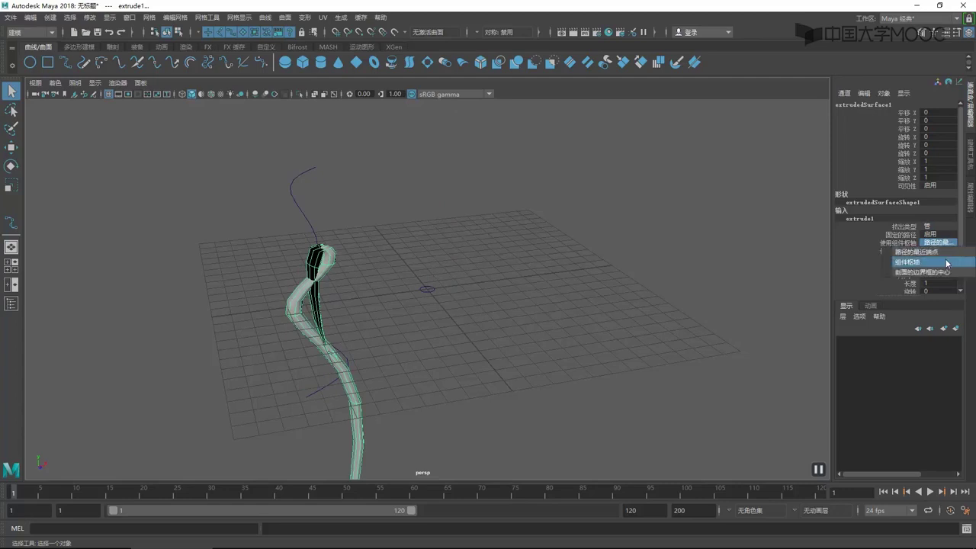
click(945, 259)
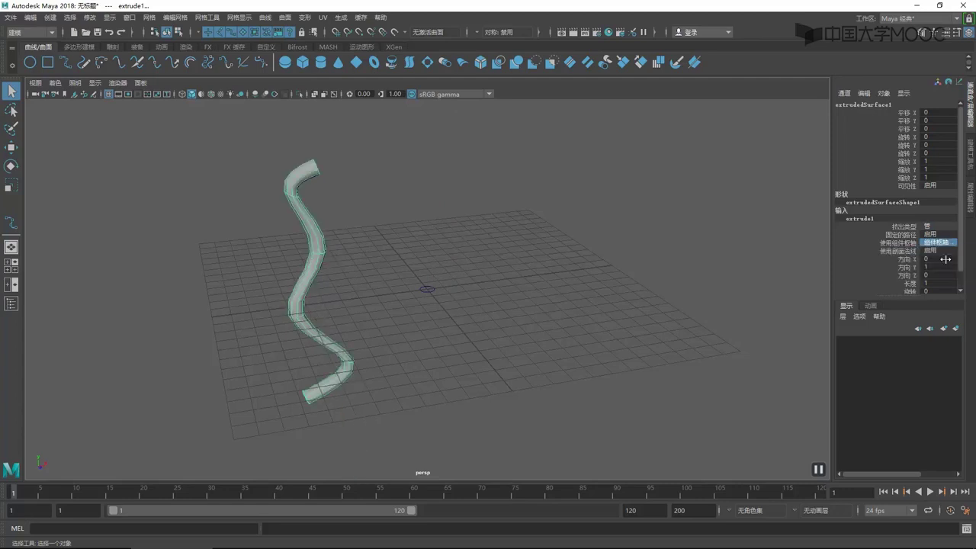
Step: Move the extruded tube about 2.9 units along X off its path curve, inspect its segments, and delete the tube
click(571, 243)
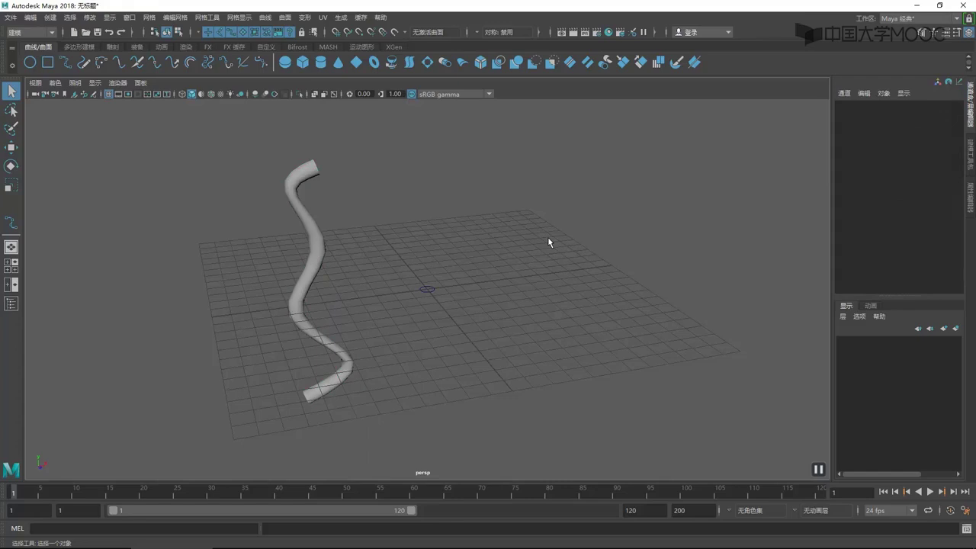
click(319, 249)
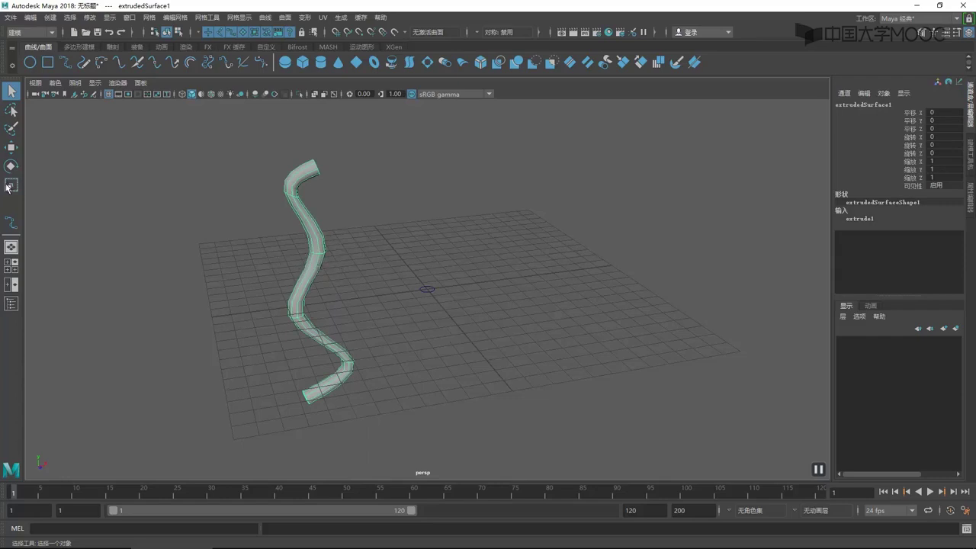
click(10, 147)
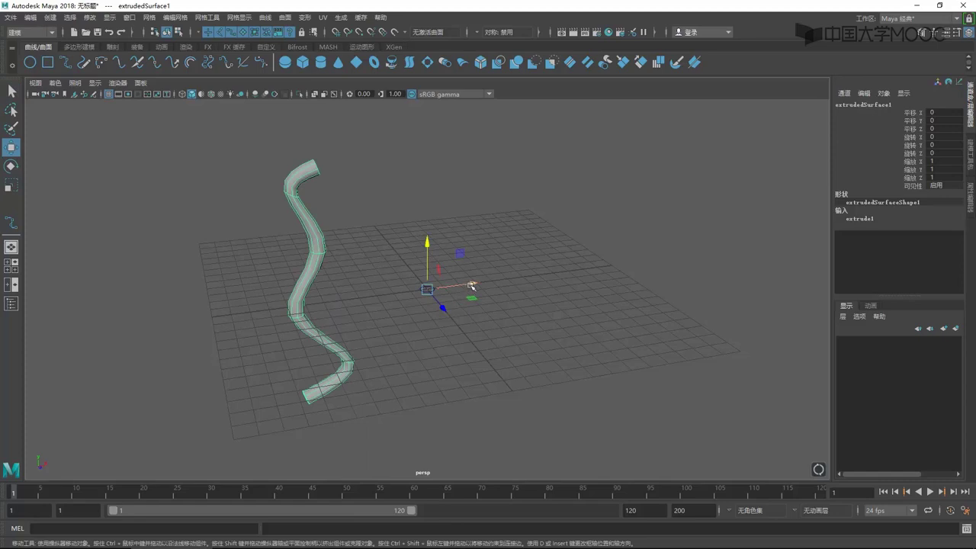
drag(473, 284, 519, 277)
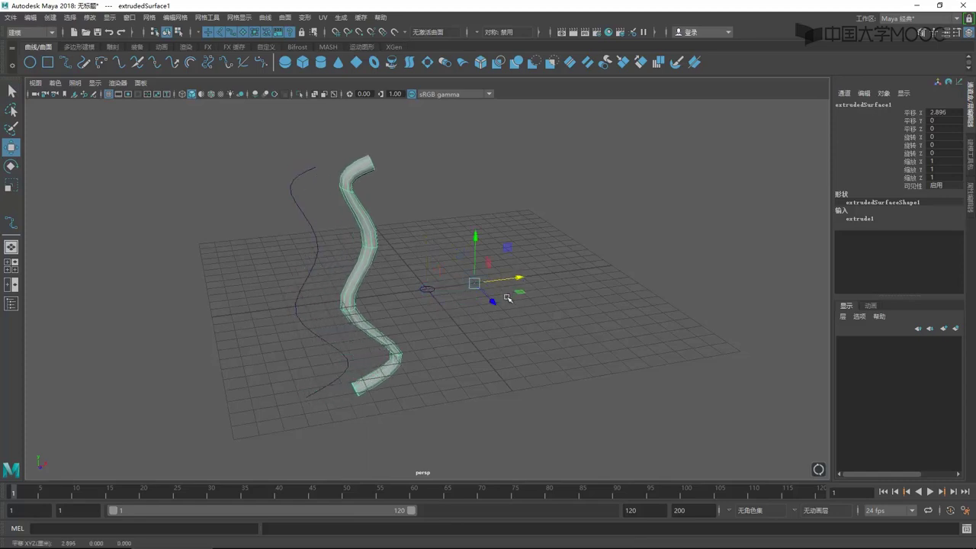
alt+drag(464, 299, 355, 395)
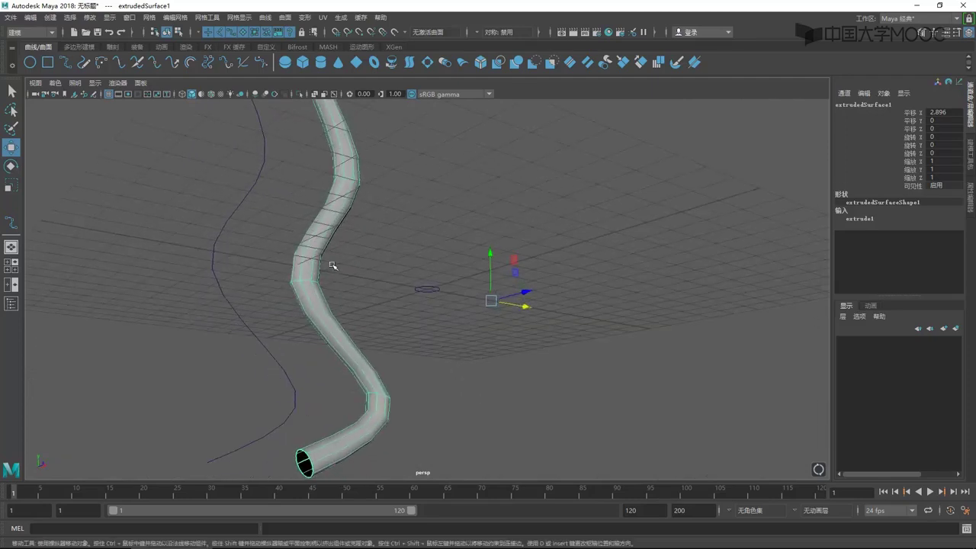
alt+drag(346, 292, 304, 315)
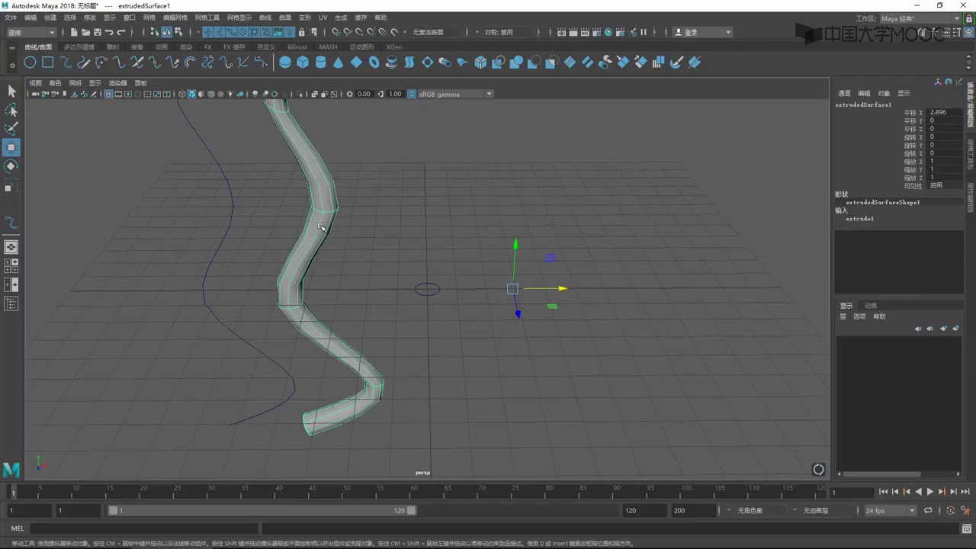
key(Delete)
key(a)
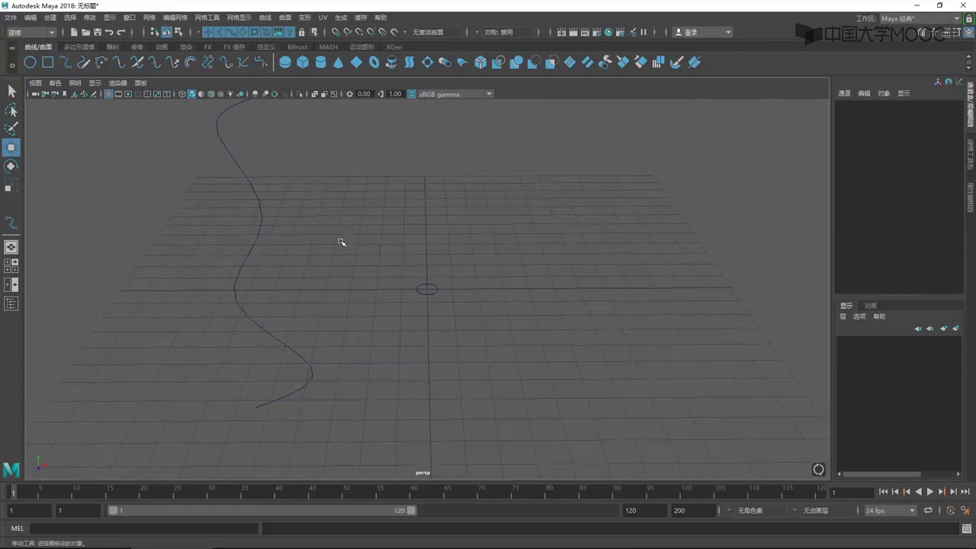
Step: Display the edit points (编辑点) of the wavy path curve to examine their density, and return the curve to object mode
drag(261, 226, 315, 244)
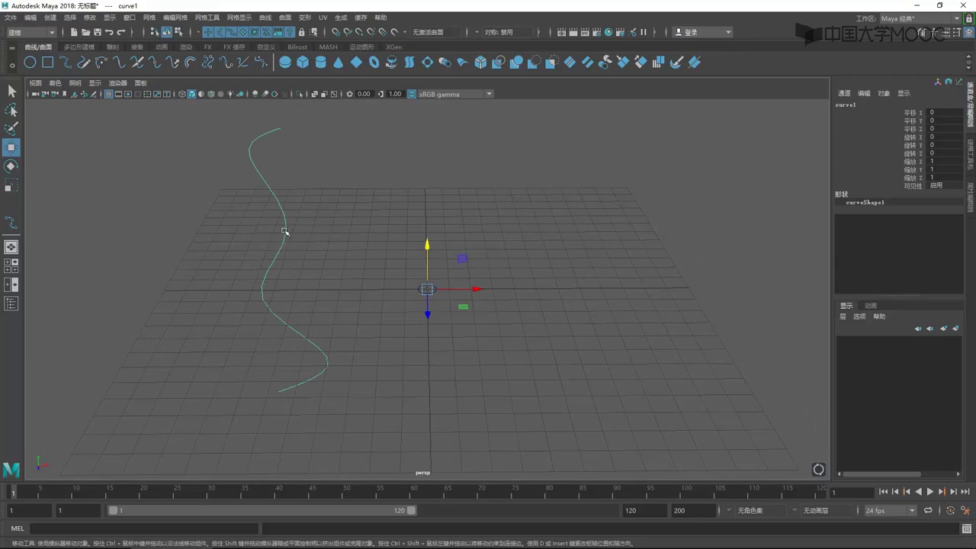
right_click(284, 231)
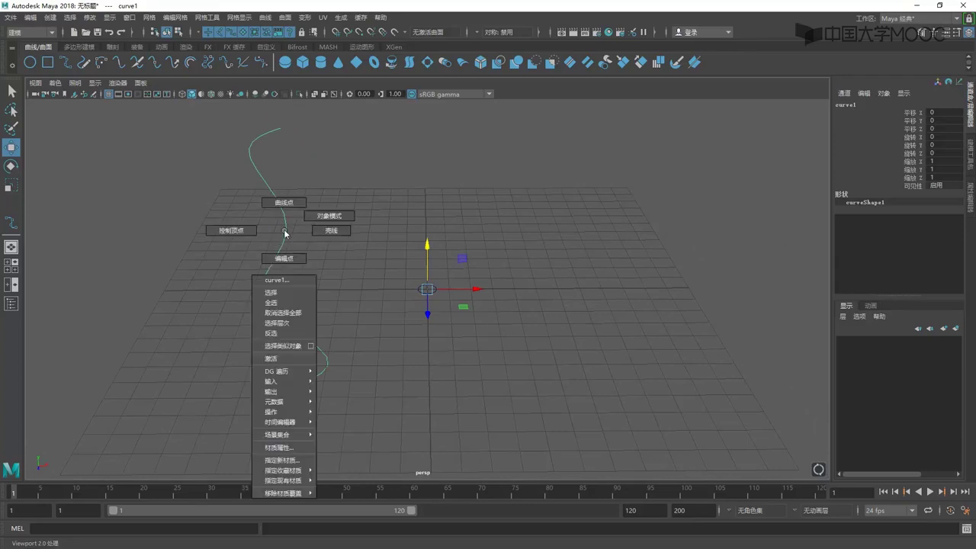
click(280, 258)
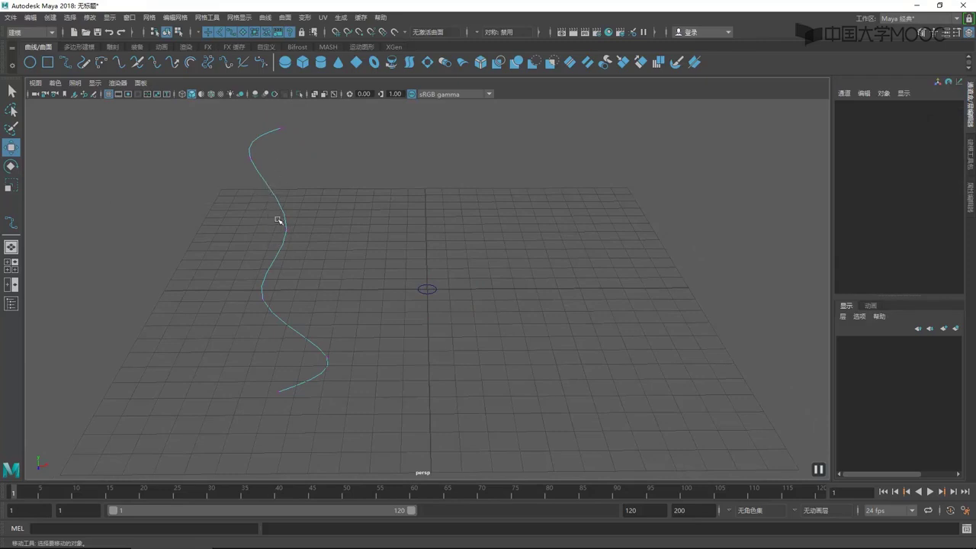
right_click(278, 219)
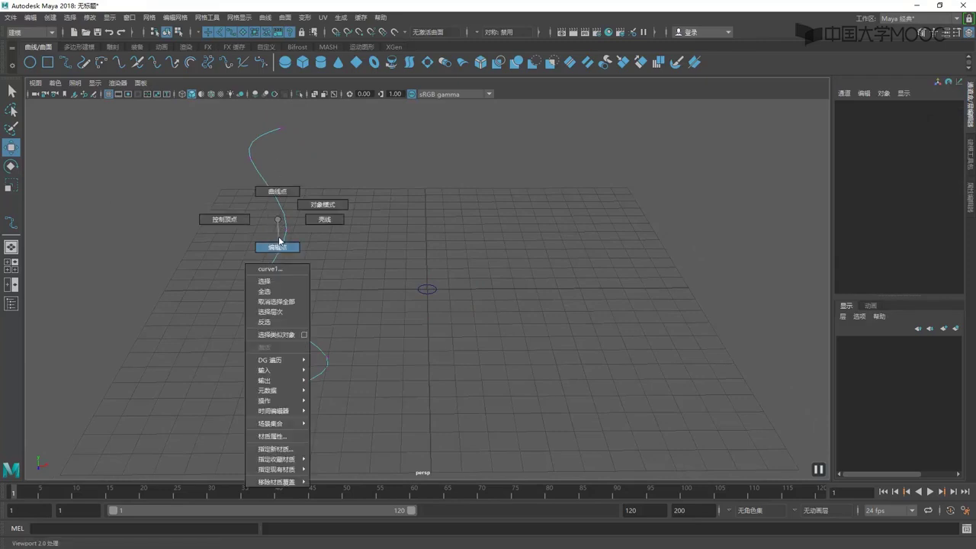
click(271, 189)
right_click(271, 188)
click(274, 222)
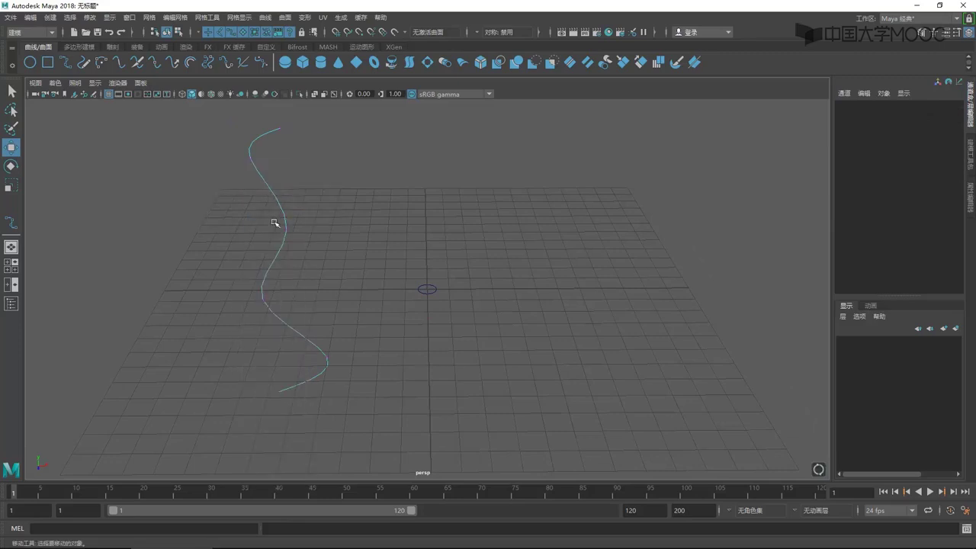
scroll(269, 194, up, 2)
scroll(259, 172, down, 1)
scroll(275, 160, down, 2)
right_drag(286, 235, 306, 228)
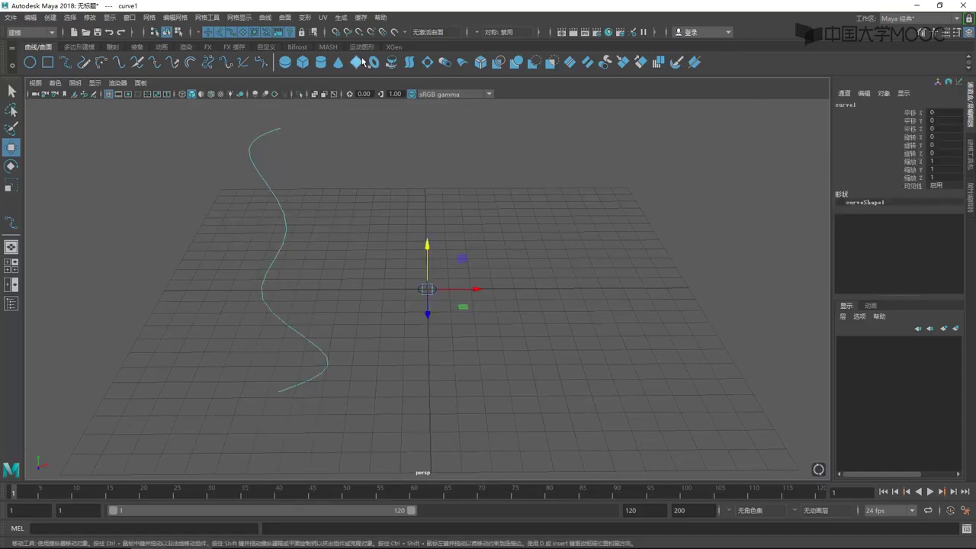
Step: Rebuild the wavy curve with 58 spans (跨度数), keeping the uniform (一致) rebuild type and cubic degree (3 立方)
click(266, 18)
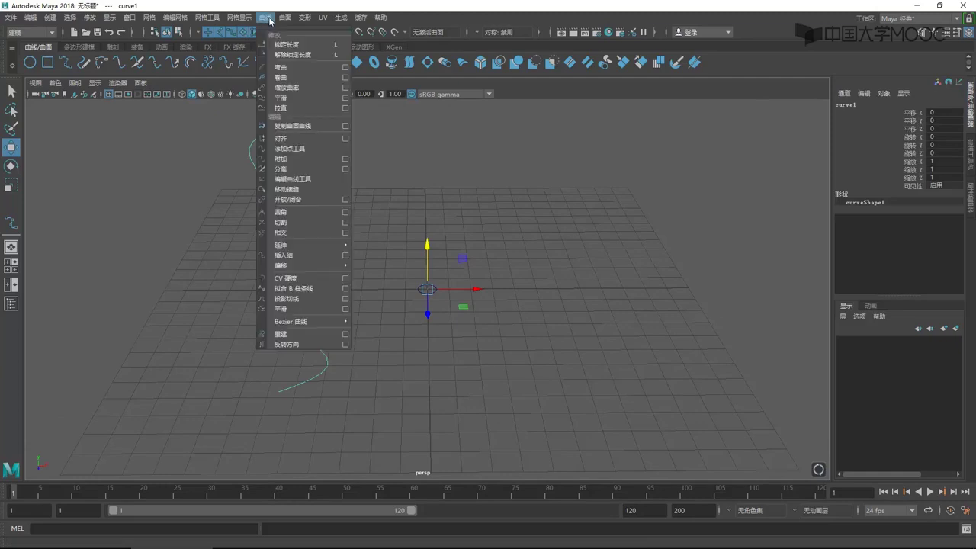
mouse_move(305, 265)
mouse_move(307, 244)
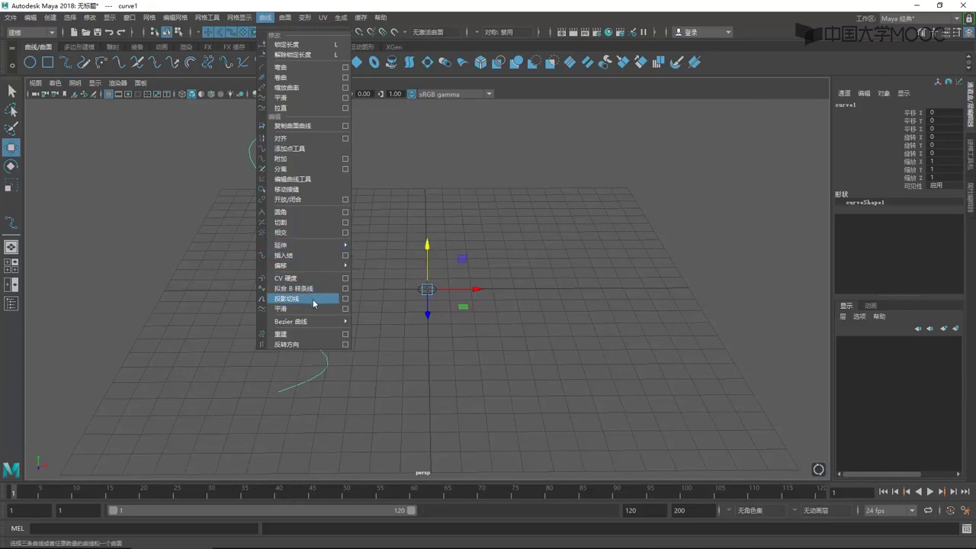
click(346, 336)
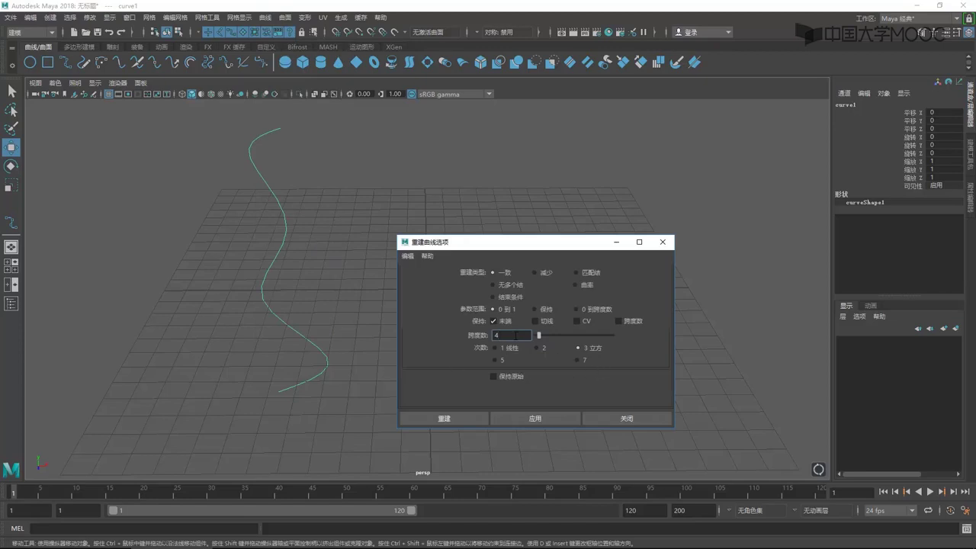
drag(539, 337, 568, 340)
drag(569, 337, 580, 341)
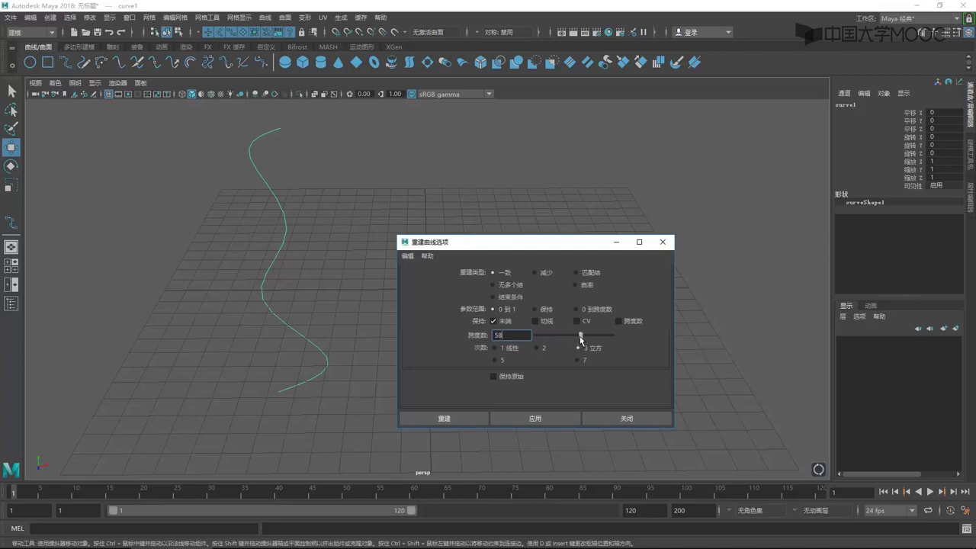
click(452, 419)
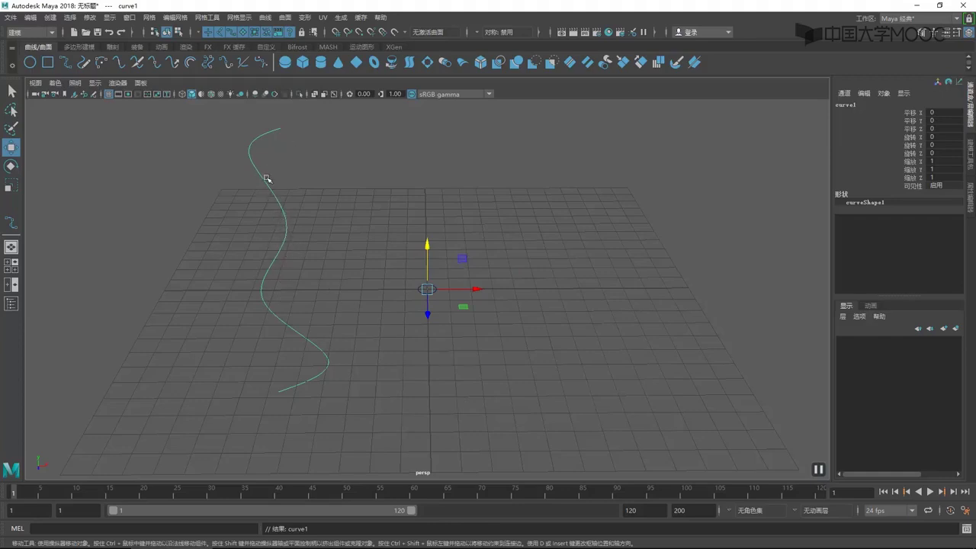
Step: Examine the edit points along the rebuilt curve, return it to object mode, and clear the selection
right_click(283, 211)
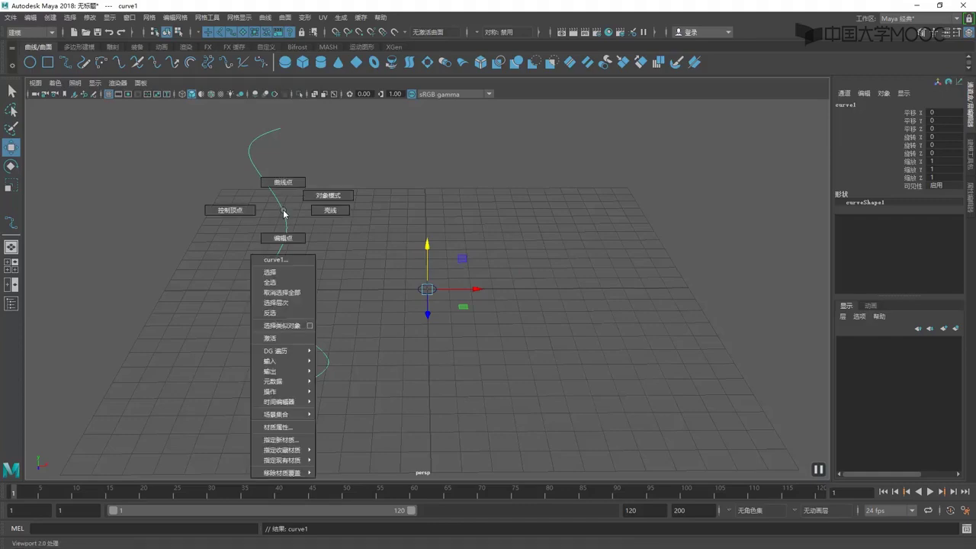
right_drag(283, 214, 285, 228)
alt+drag(285, 227, 263, 191)
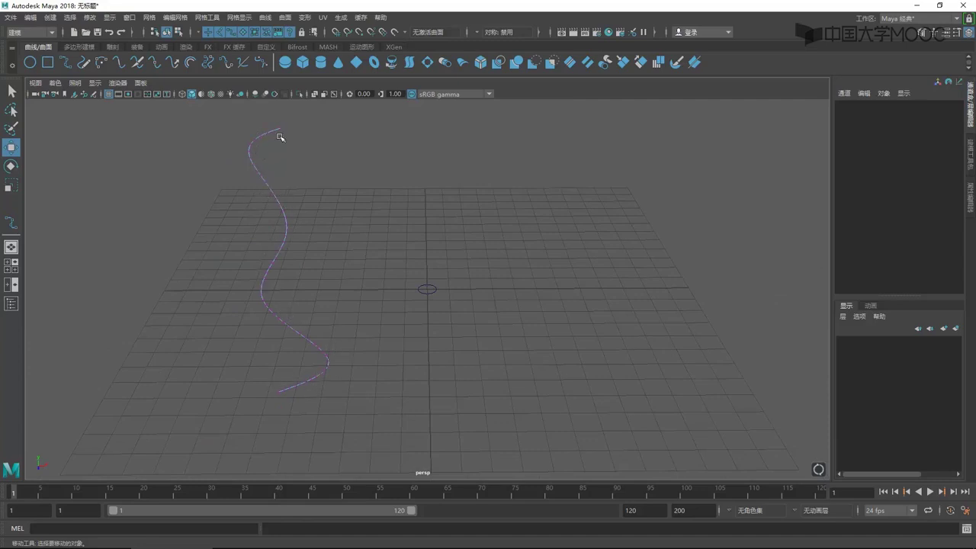
right_drag(288, 240, 326, 220)
click(371, 314)
Step: Extrude the NURBS circle along the rebuilt wavy curve into a tube surface and inspect its smoothness
click(427, 289)
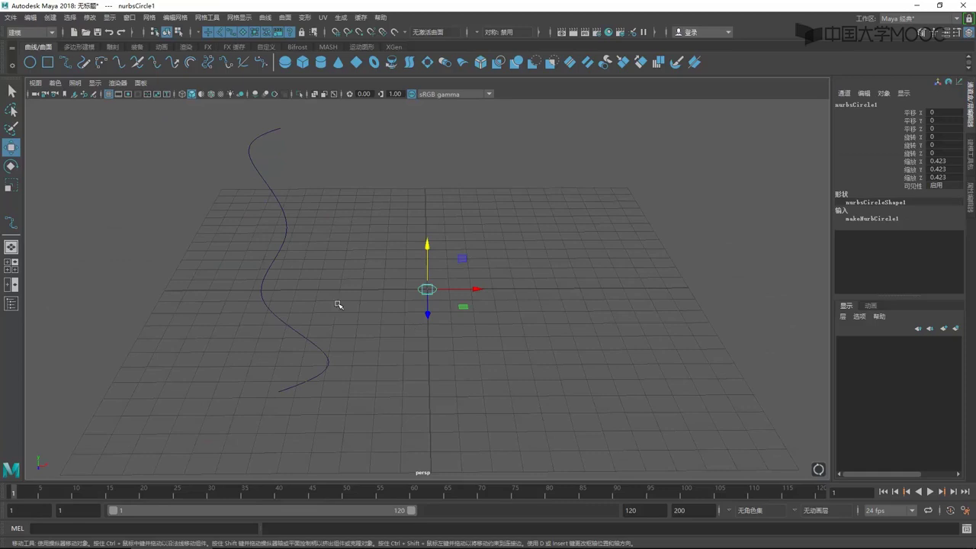
click(261, 273)
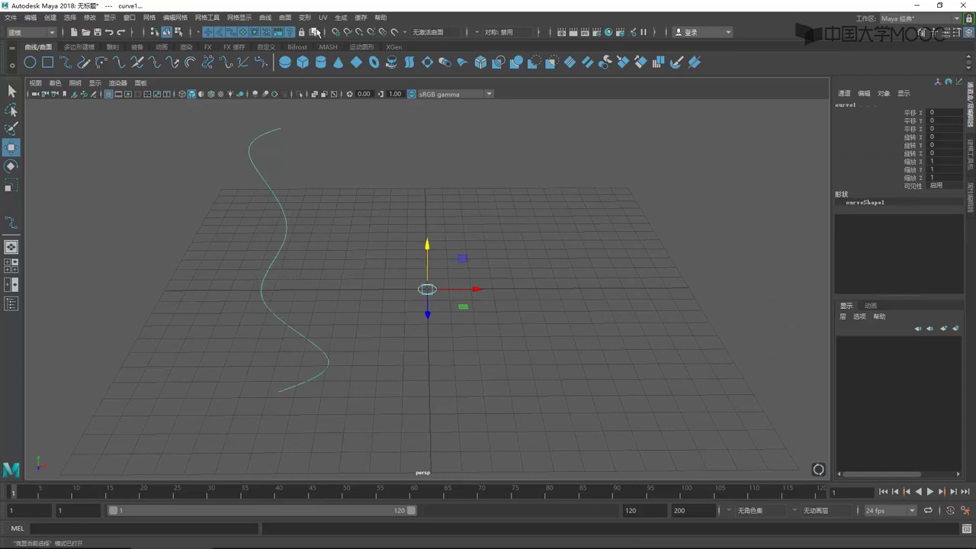
click(285, 17)
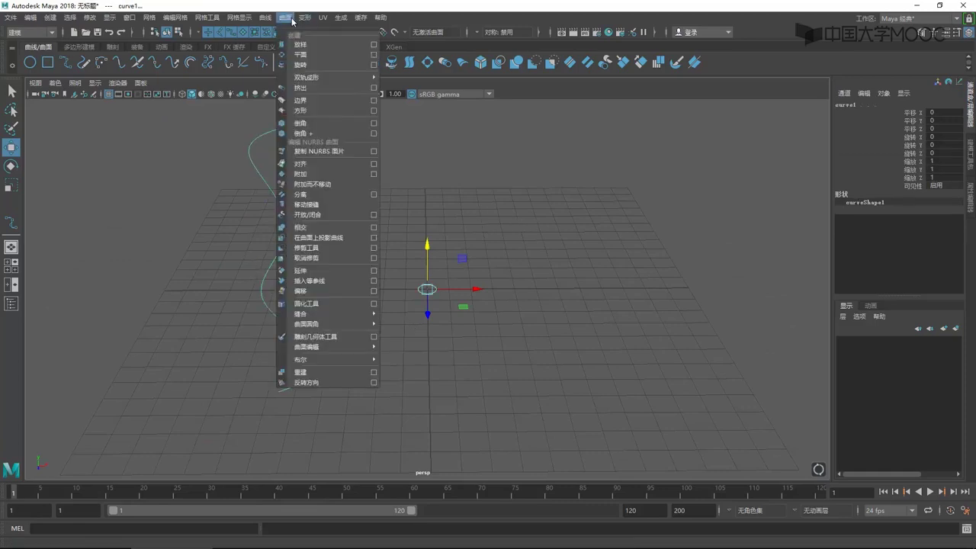
click(326, 89)
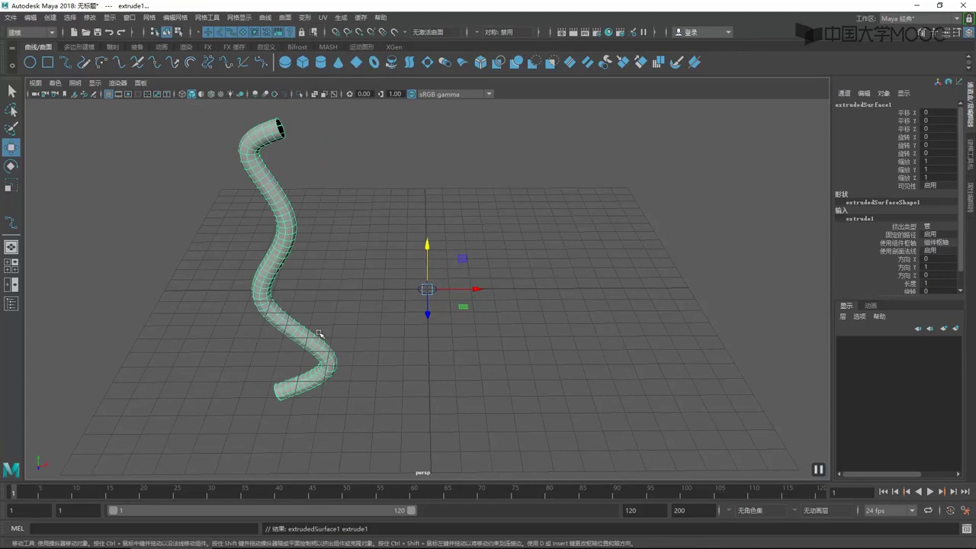
alt+drag(321, 334, 333, 384)
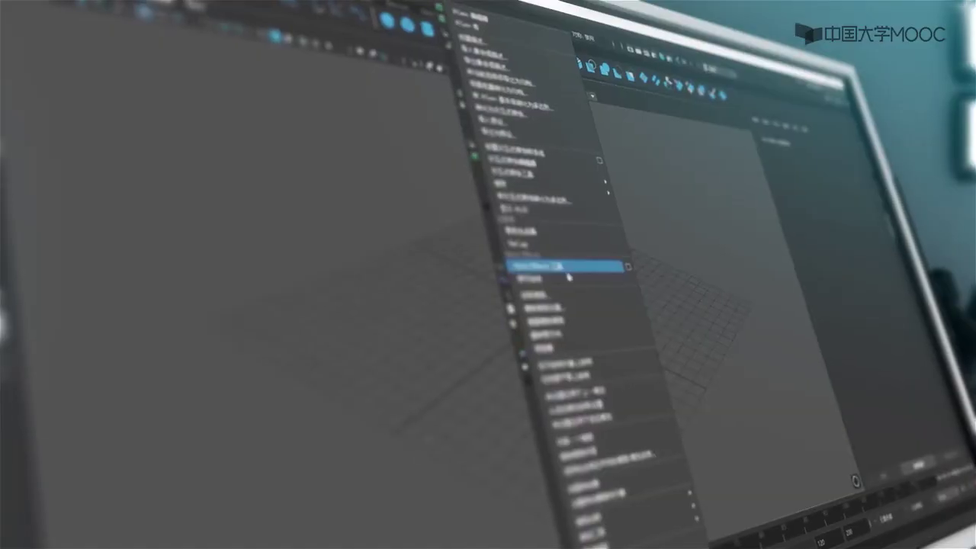
click(568, 282)
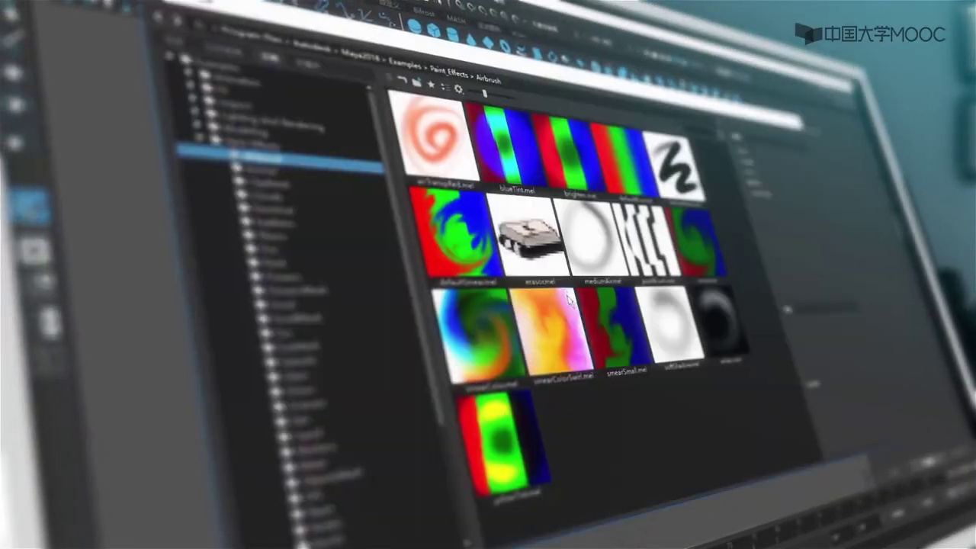